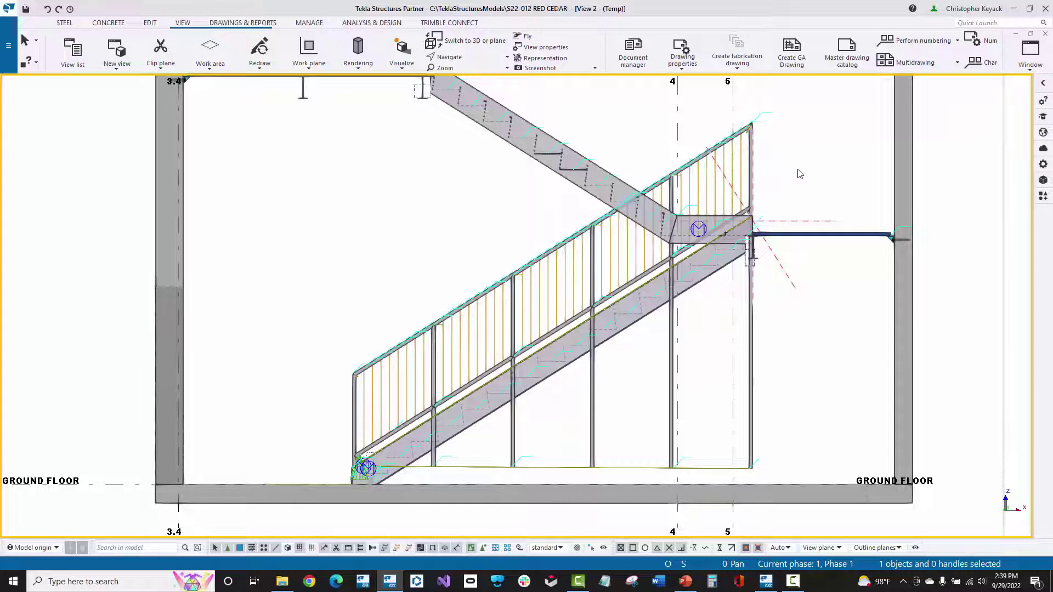
Zoom around the model and select the stair stringer
{"action": "scroll", "coordinate": [790, 173], "scroll_direction": "up", "scroll_amount": 5}
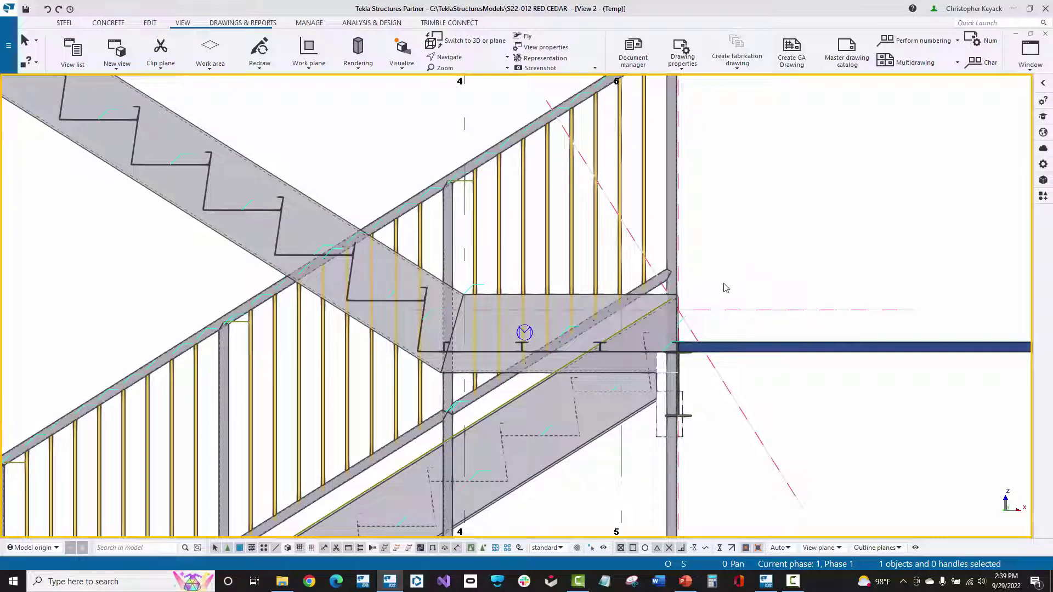
{"action": "scroll", "coordinate": [759, 285], "scroll_direction": "down", "scroll_amount": 1}
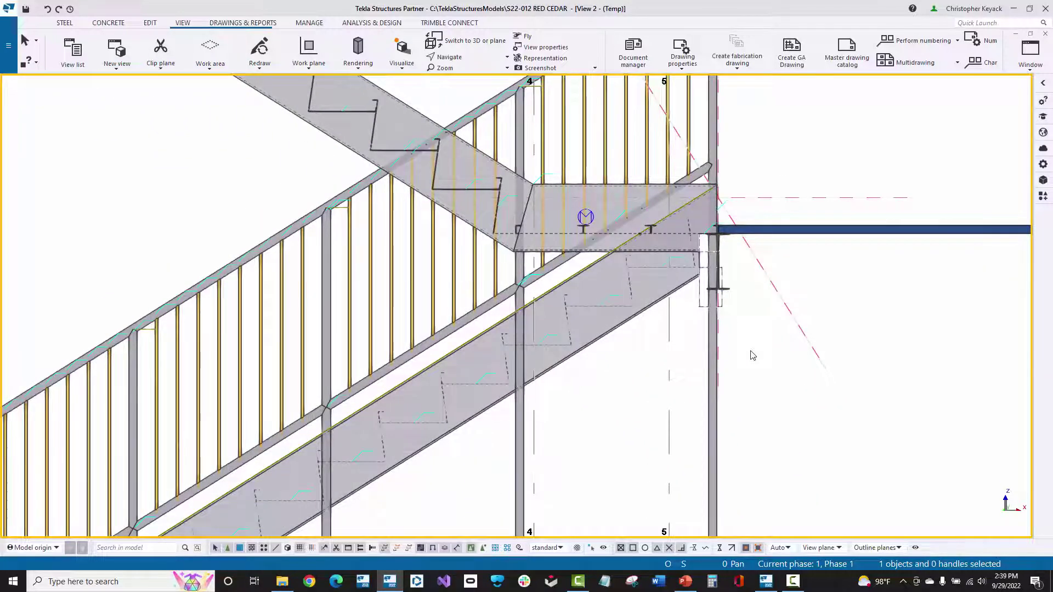
{"action": "scroll", "coordinate": [752, 355], "scroll_direction": "down", "scroll_amount": 4}
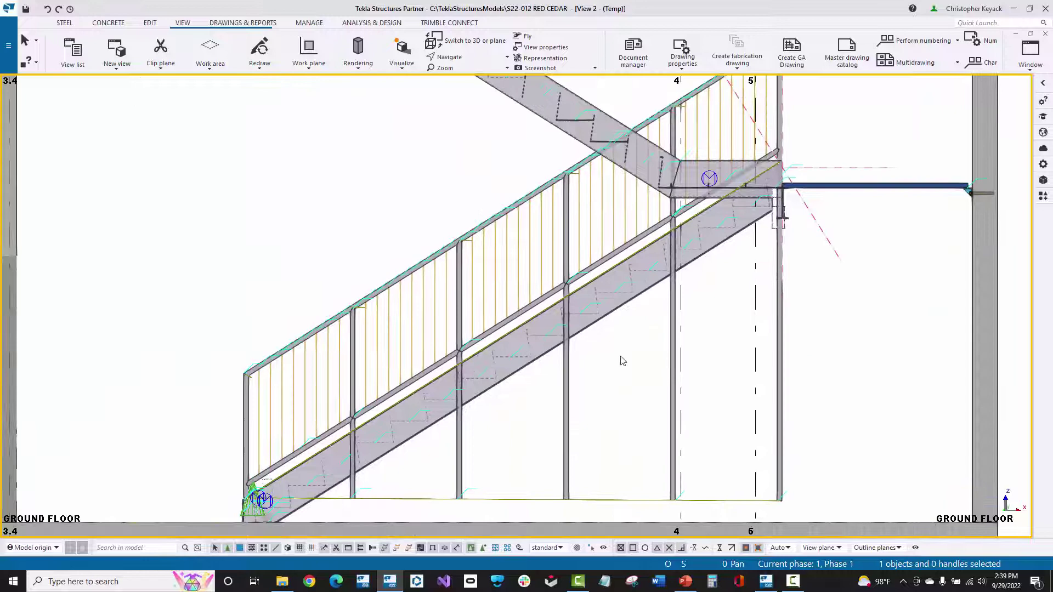
{"action": "scroll", "coordinate": [315, 395], "scroll_direction": "up", "scroll_amount": 5}
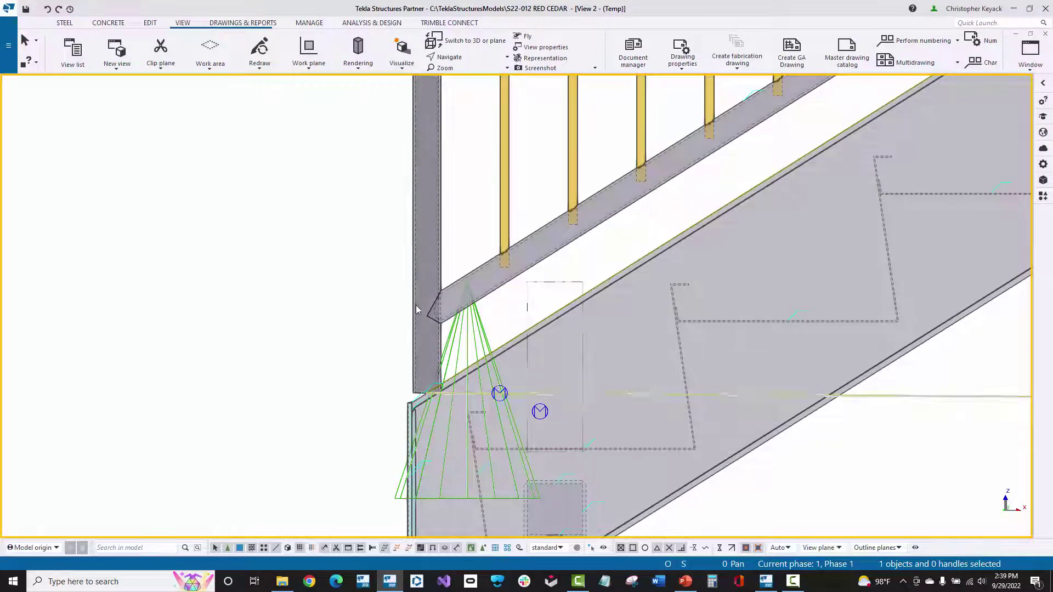
{"action": "scroll", "coordinate": [352, 319], "scroll_direction": "down", "scroll_amount": 3}
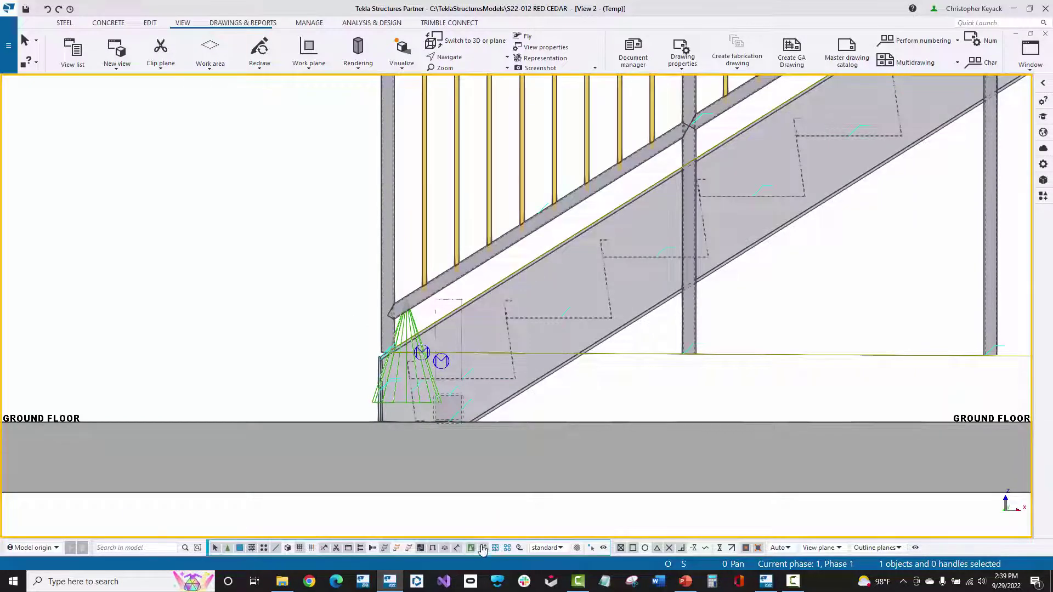
{"action": "left_click", "coordinate": [551, 377]}
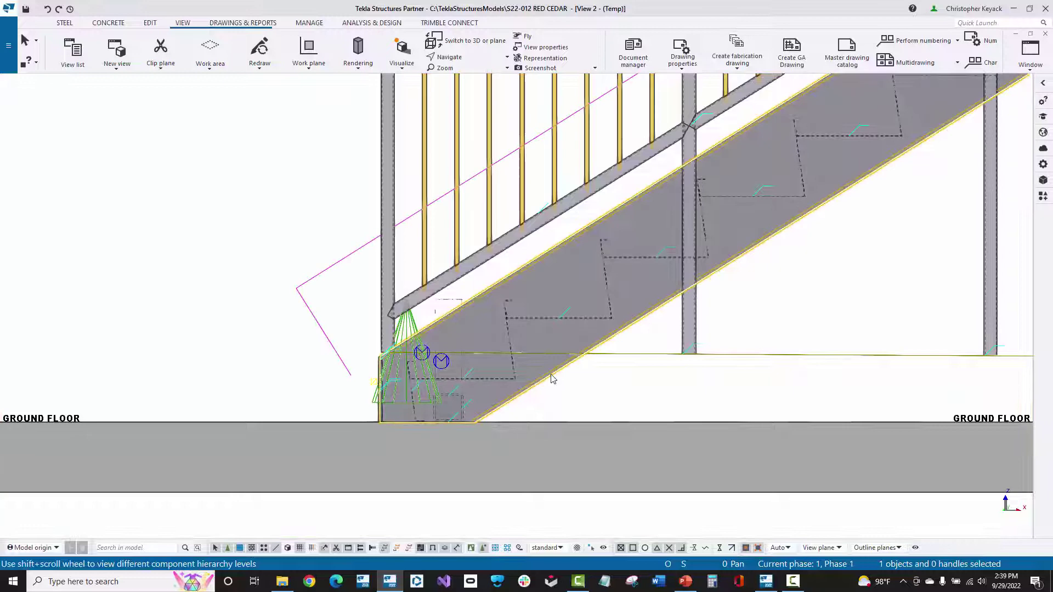
Inspect the stringer's lower-end handle, clear the selection, and frame the stair bottom at GROUND FLOOR
{"action": "scroll", "coordinate": [356, 390], "scroll_direction": "up", "scroll_amount": 2}
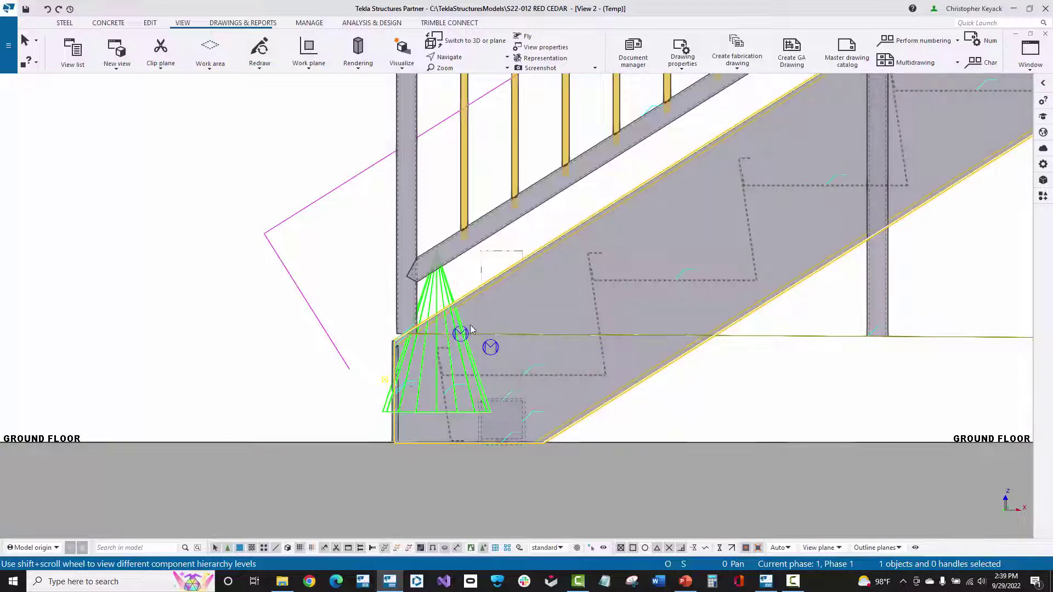
{"action": "scroll", "coordinate": [386, 379], "scroll_direction": "up", "scroll_amount": 2}
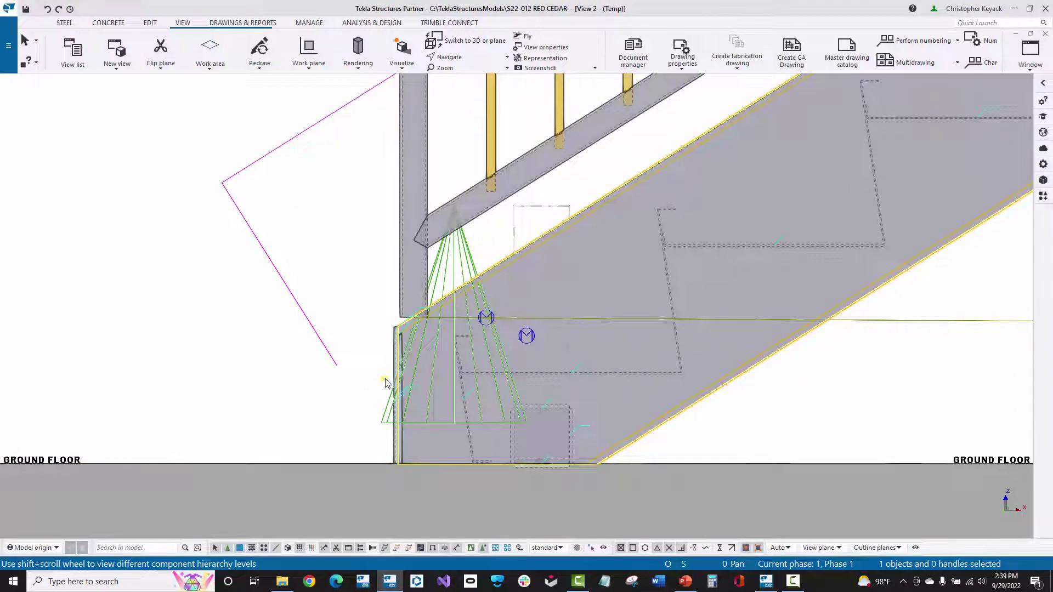
{"action": "left_click", "coordinate": [384, 379]}
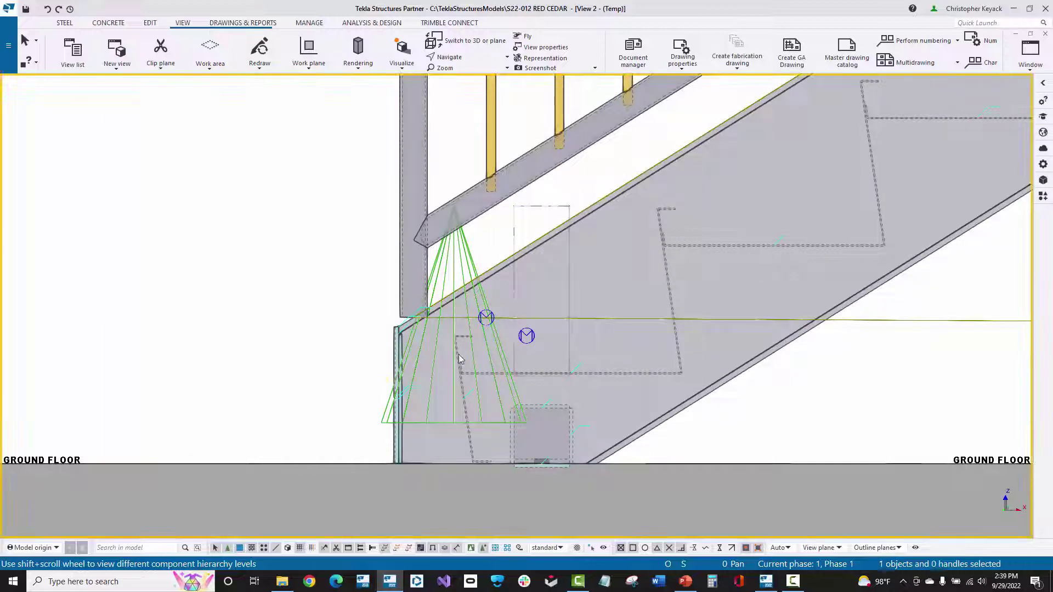
{"action": "left_click", "coordinate": [663, 429]}
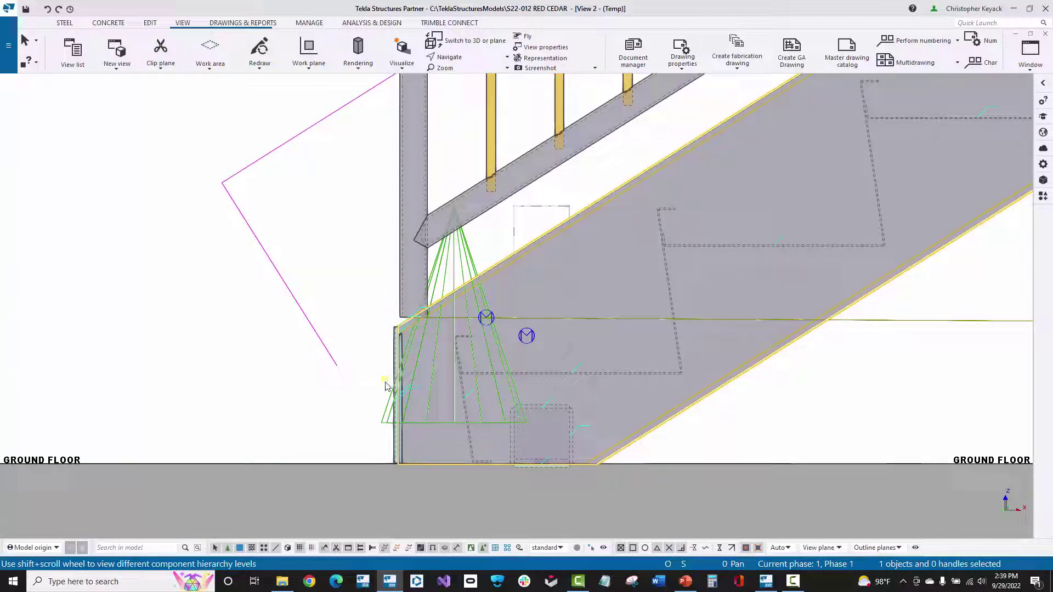
{"action": "key", "text": "Escape"}
{"action": "scroll", "coordinate": [332, 310], "scroll_direction": "down", "scroll_amount": 8}
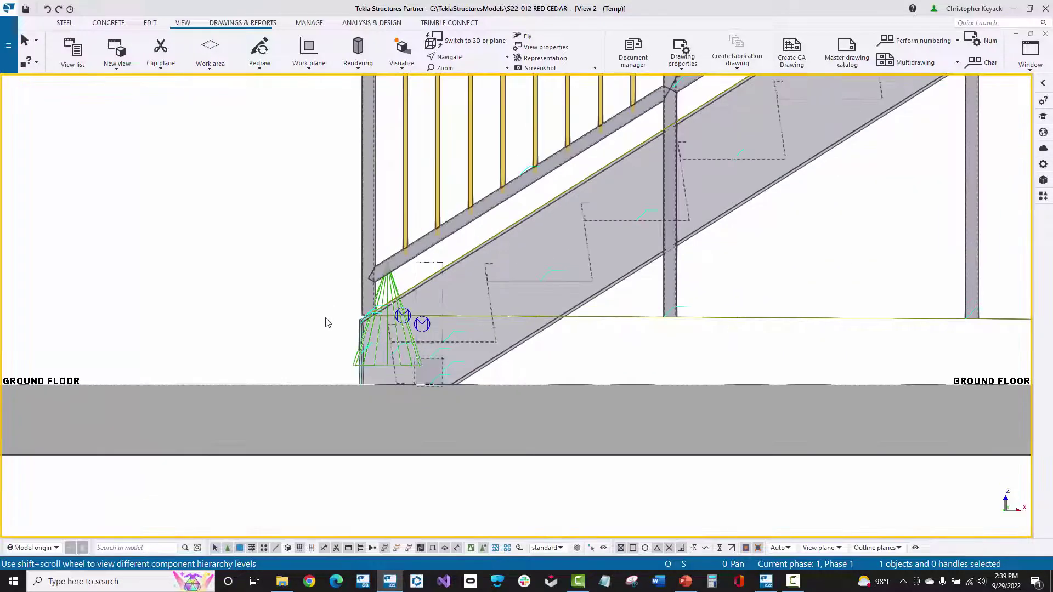
{"action": "scroll", "coordinate": [689, 215], "scroll_direction": "up", "scroll_amount": 5}
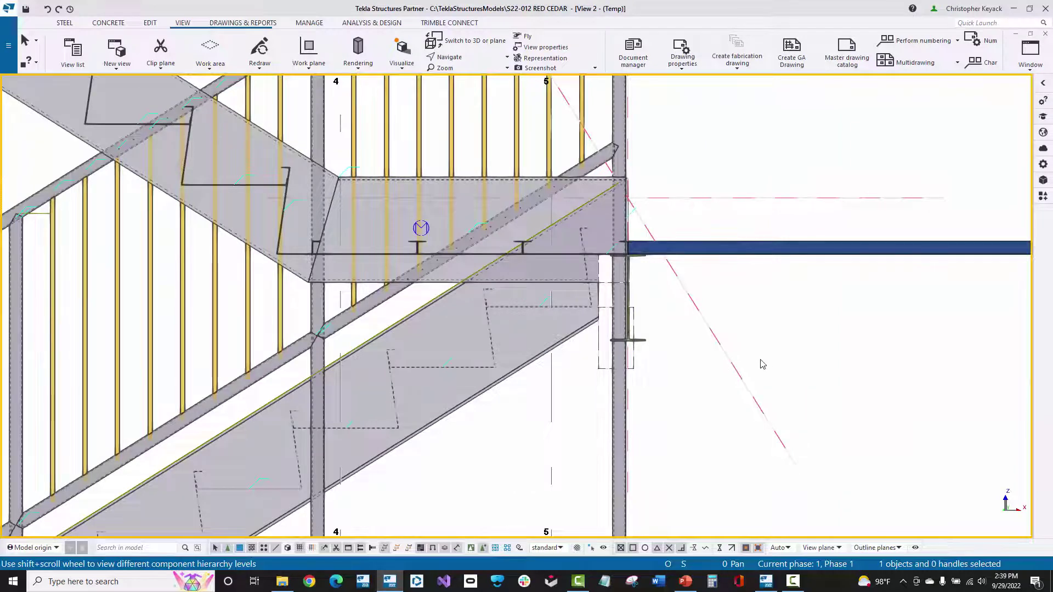
{"action": "scroll", "coordinate": [761, 364], "scroll_direction": "down", "scroll_amount": 4}
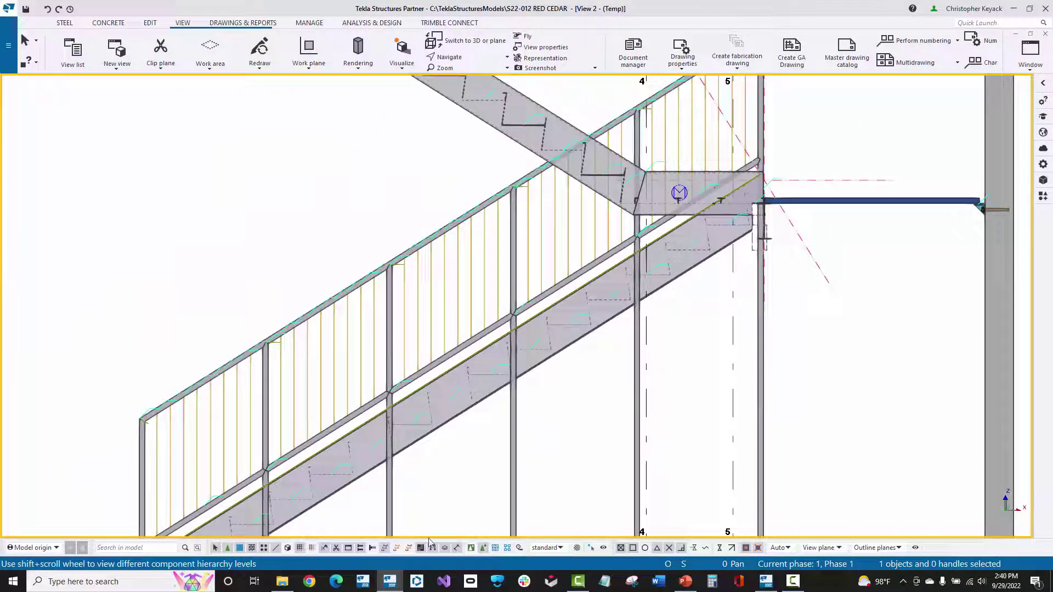
{"action": "middle_click_drag", "start_coordinate": [447, 415], "coordinate": [531, 261]}
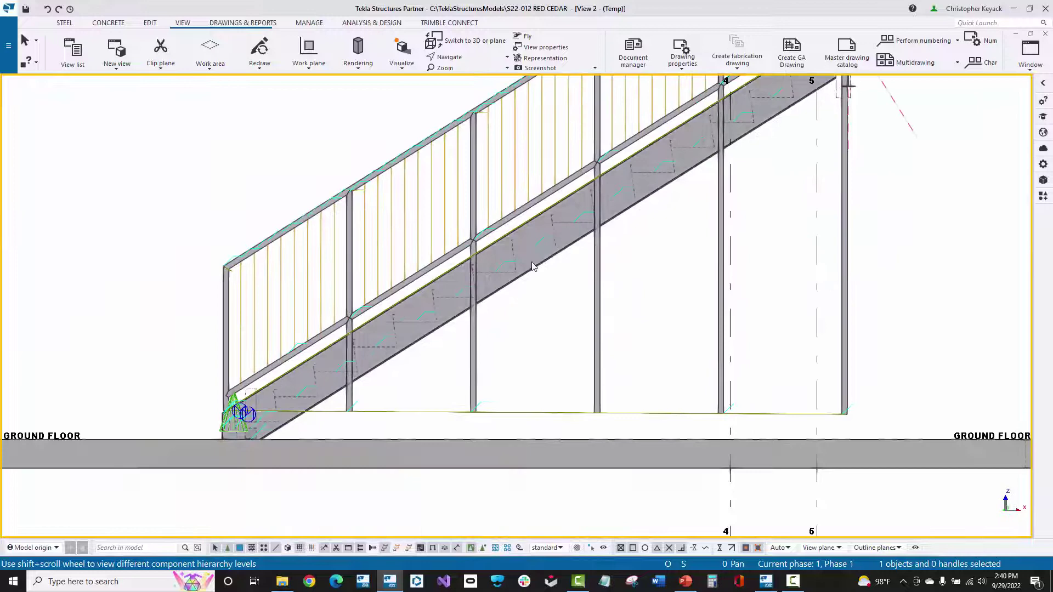
Change the Z Pan stringer reference line from Nosing to Above and apply it with Modify
{"action": "double_click", "coordinate": [530, 265]}
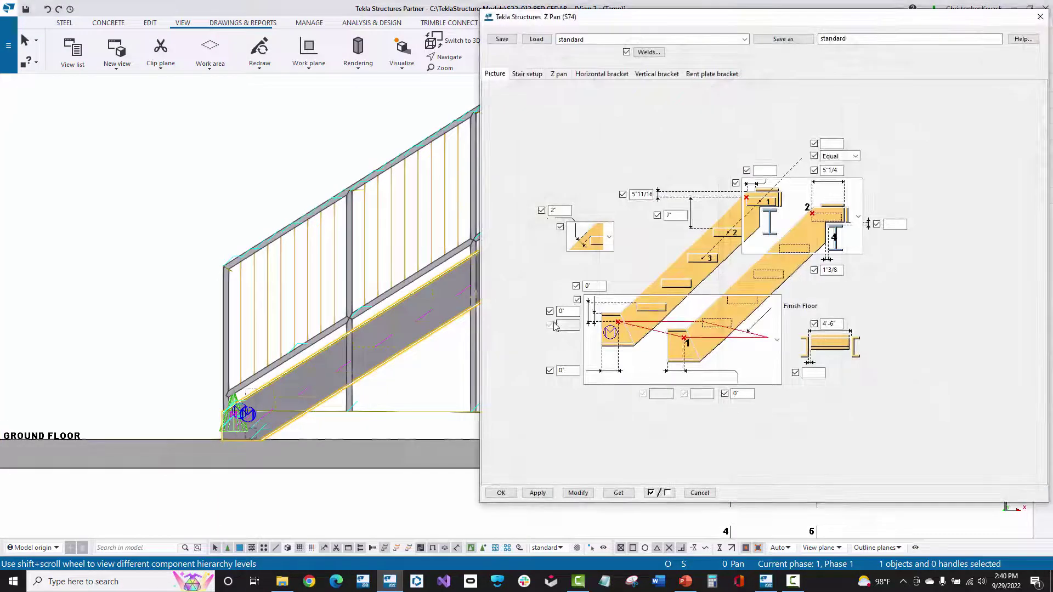
{"action": "left_click", "coordinate": [527, 74]}
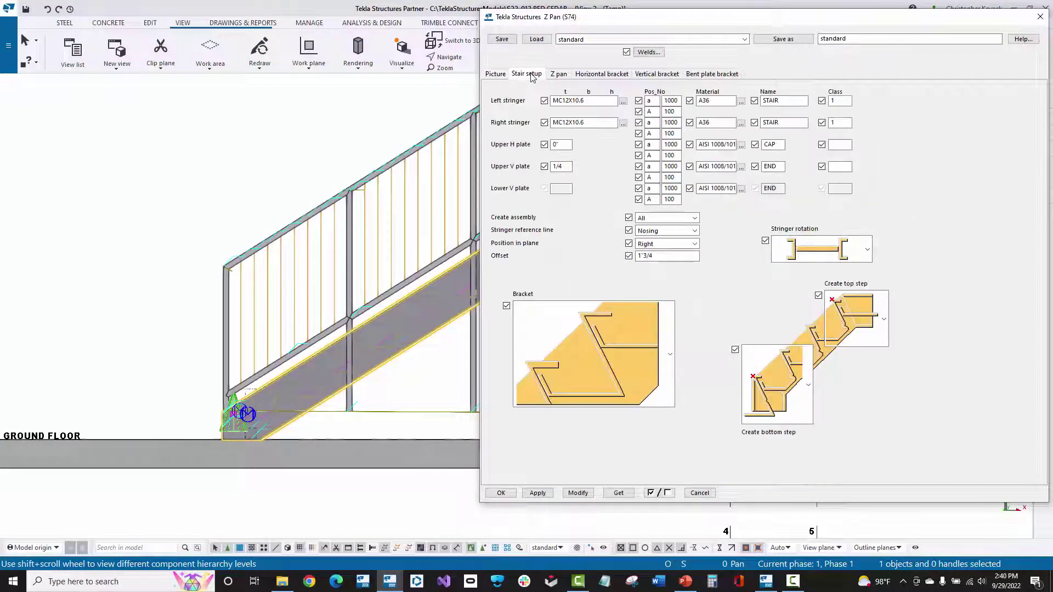
{"action": "left_click", "coordinate": [667, 232]}
{"action": "left_click", "coordinate": [646, 249]}
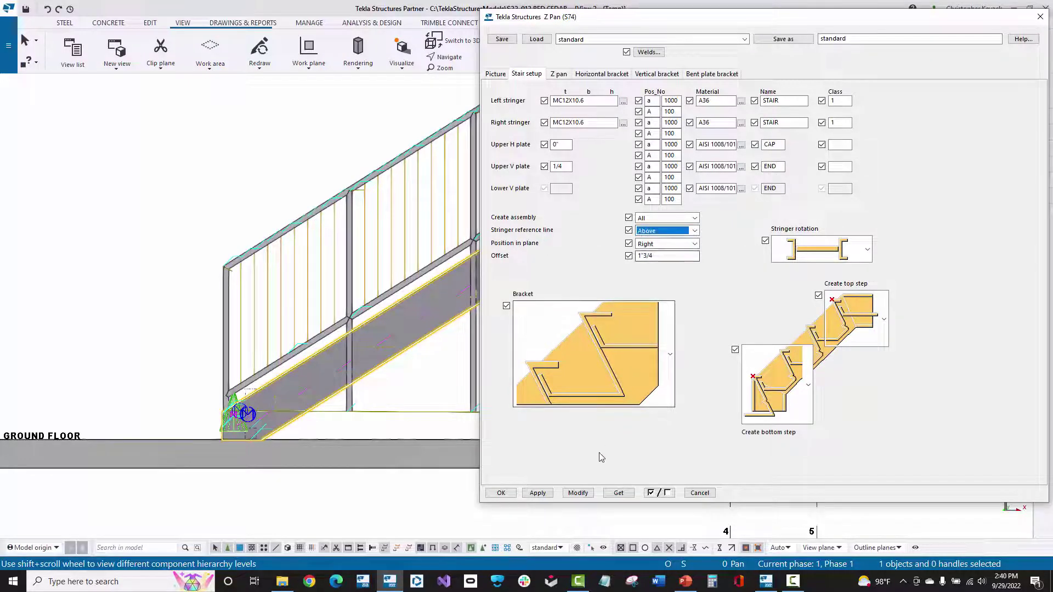
{"action": "left_click", "coordinate": [576, 493]}
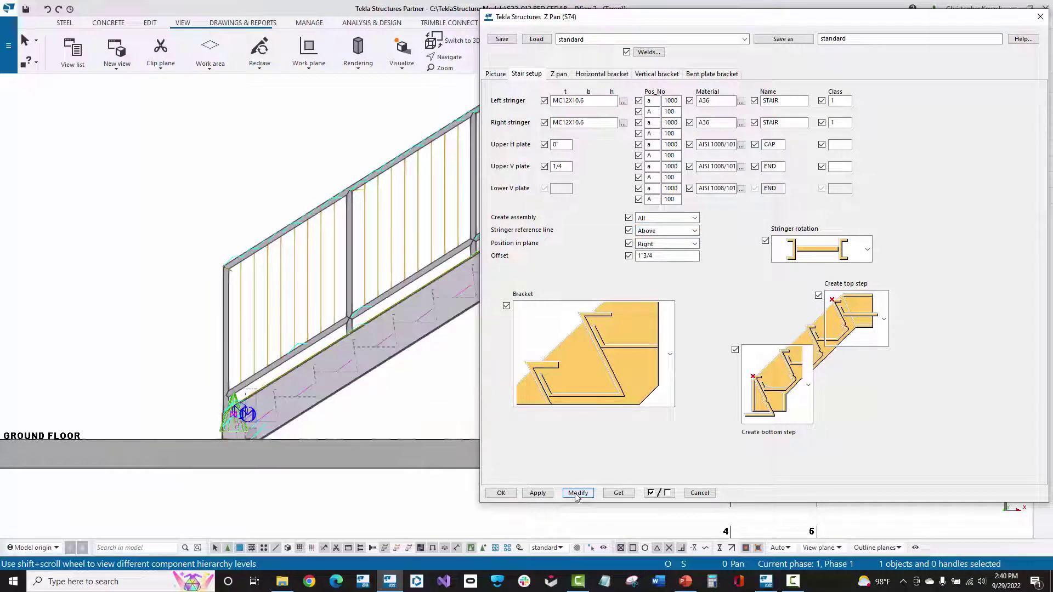
{"action": "left_click", "coordinate": [500, 492]}
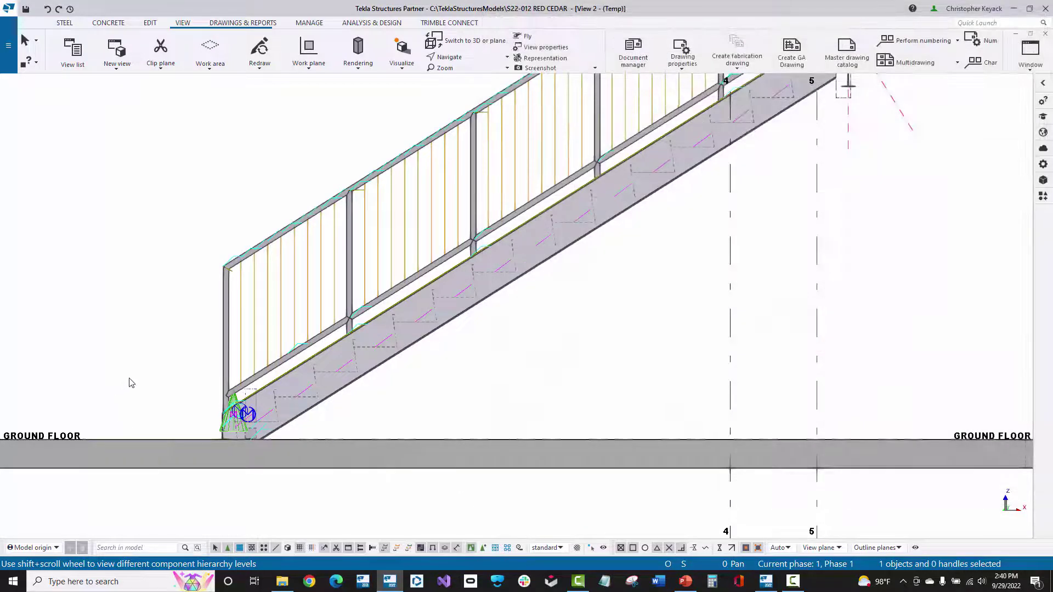
{"action": "scroll", "coordinate": [213, 428], "scroll_direction": "up", "scroll_amount": 5}
{"action": "scroll", "coordinate": [230, 411], "scroll_direction": "up", "scroll_amount": 5}
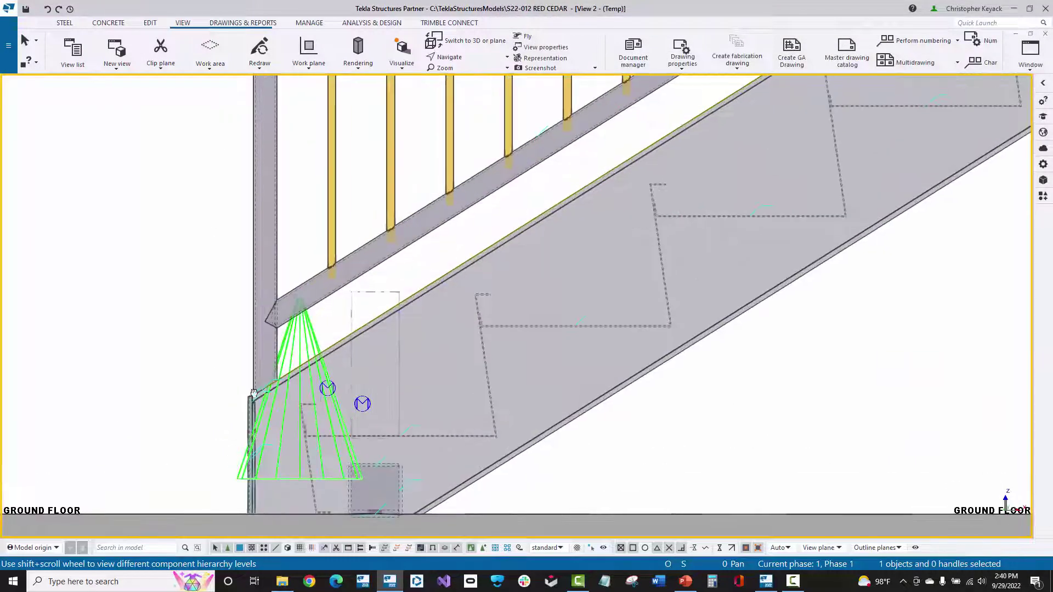
{"action": "scroll", "coordinate": [247, 347], "scroll_direction": "down", "scroll_amount": 2}
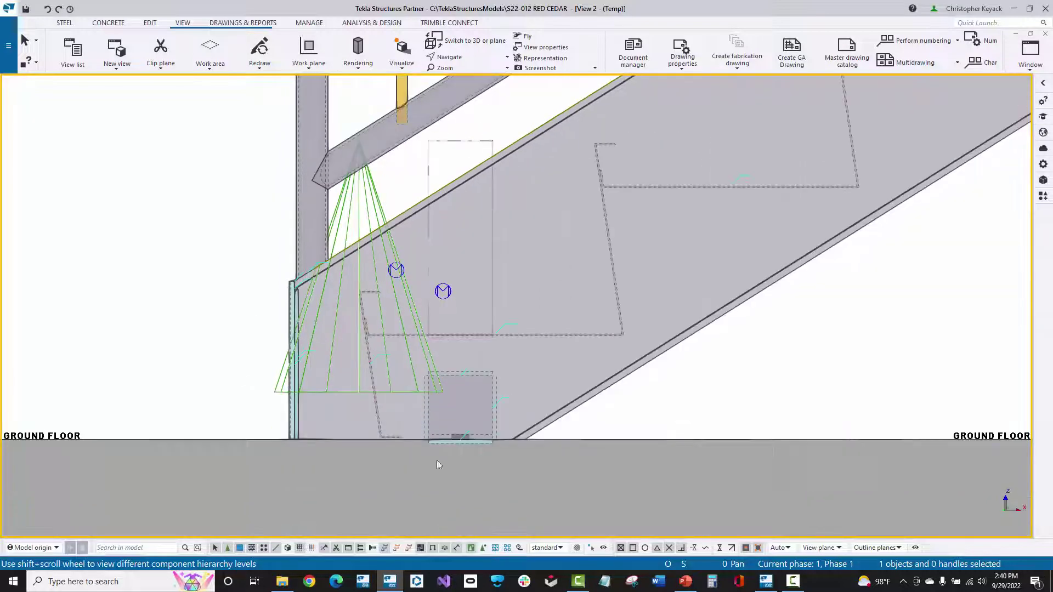
{"action": "left_click", "coordinate": [662, 348]}
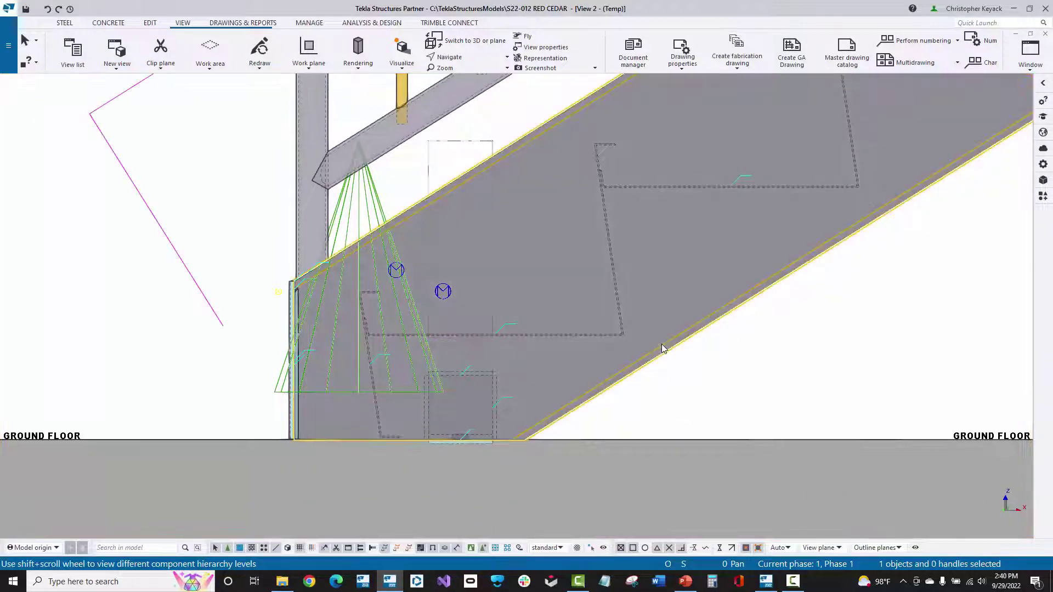
{"action": "scroll", "coordinate": [242, 296], "scroll_direction": "up", "scroll_amount": 2}
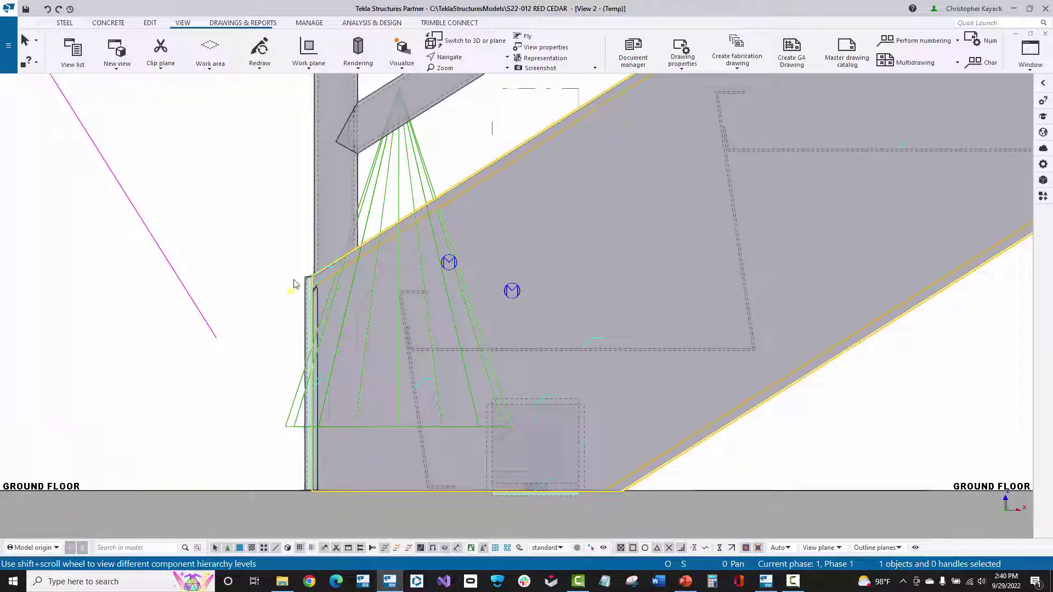
{"action": "scroll", "coordinate": [305, 280], "scroll_direction": "down", "scroll_amount": 5}
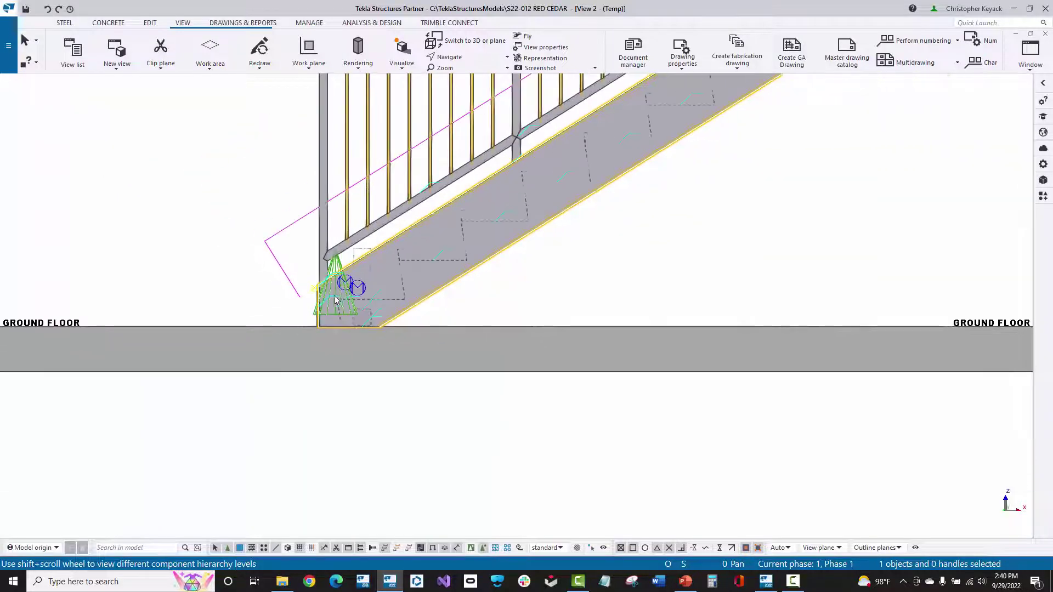
{"action": "scroll", "coordinate": [618, 200], "scroll_direction": "up", "scroll_amount": 3}
{"action": "scroll", "coordinate": [618, 200], "scroll_direction": "up", "scroll_amount": 8}
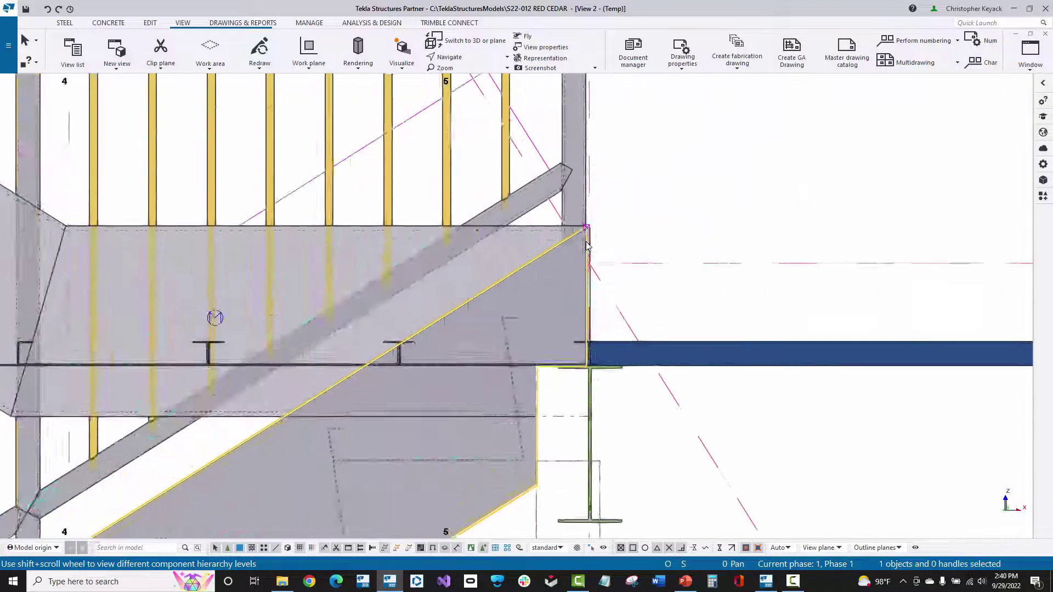
{"action": "scroll", "coordinate": [570, 229], "scroll_direction": "up", "scroll_amount": 3}
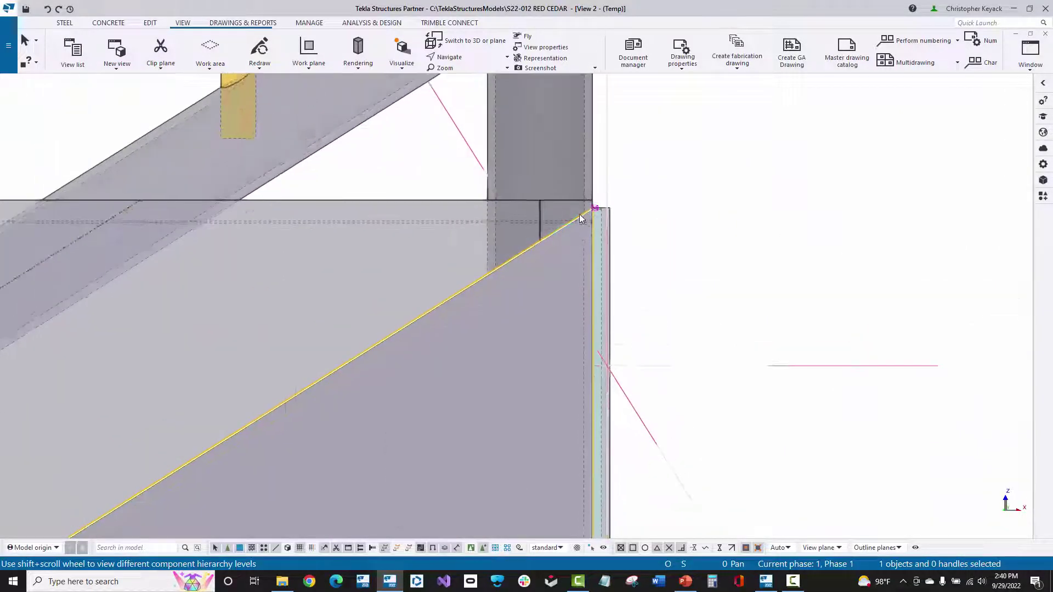
{"action": "scroll", "coordinate": [586, 215], "scroll_direction": "up", "scroll_amount": 2}
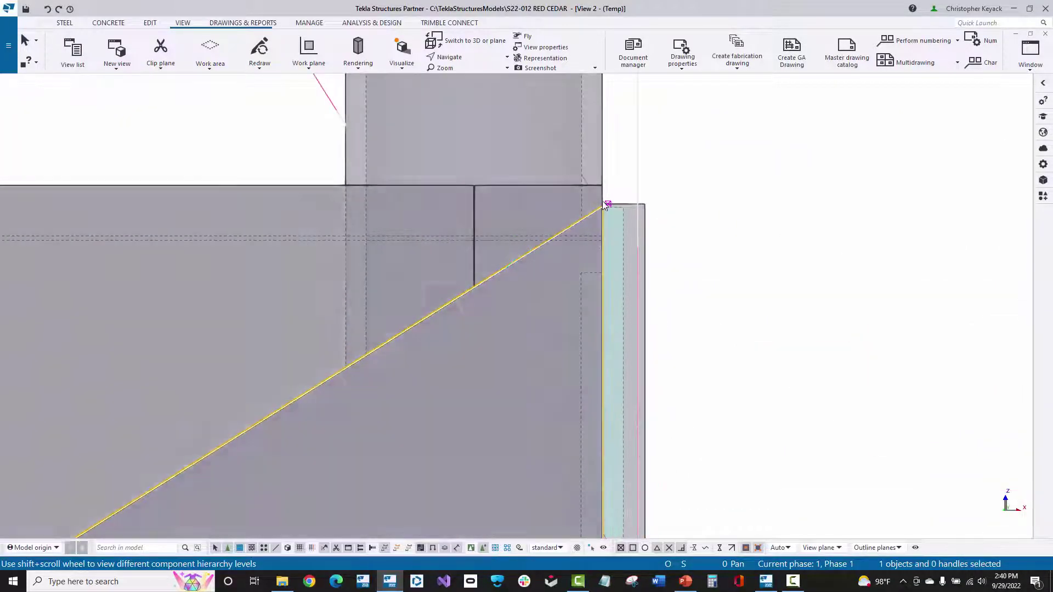
{"action": "scroll", "coordinate": [602, 213], "scroll_direction": "down", "scroll_amount": 5}
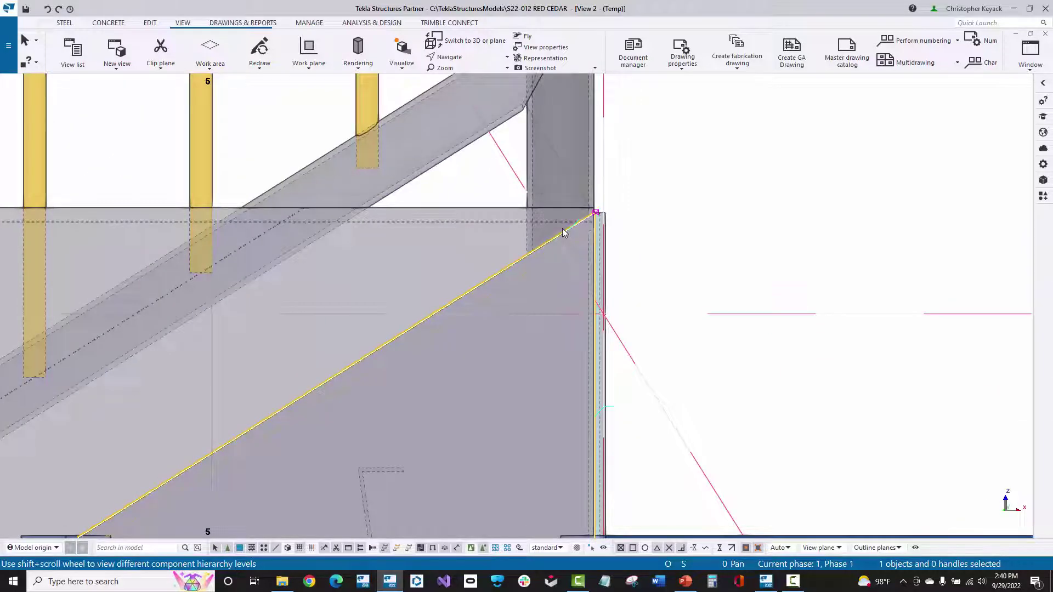
{"action": "scroll", "coordinate": [555, 226], "scroll_direction": "down", "scroll_amount": 2}
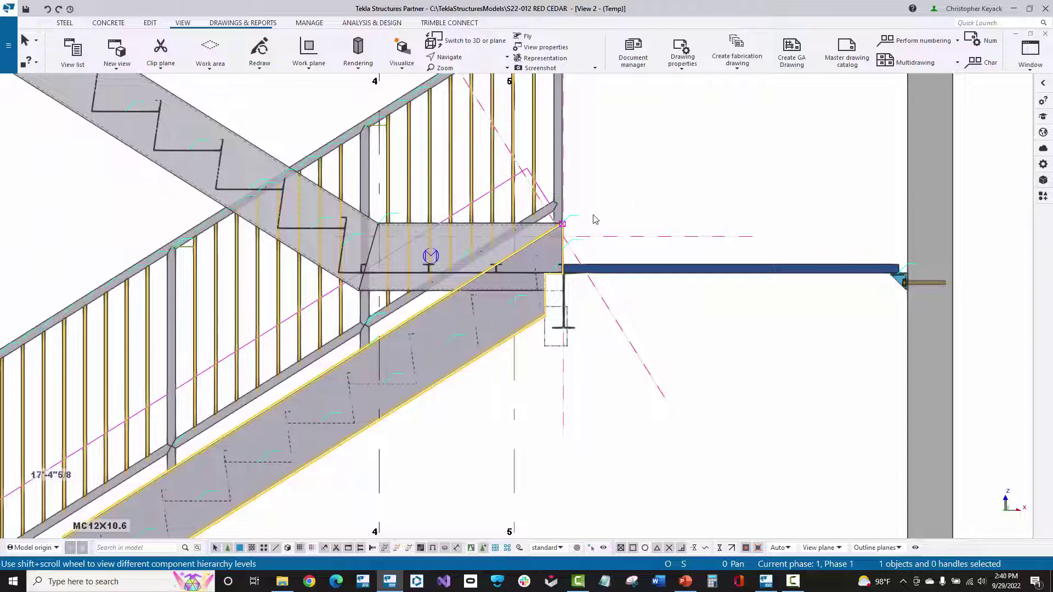
{"action": "scroll", "coordinate": [627, 195], "scroll_direction": "down", "scroll_amount": 3}
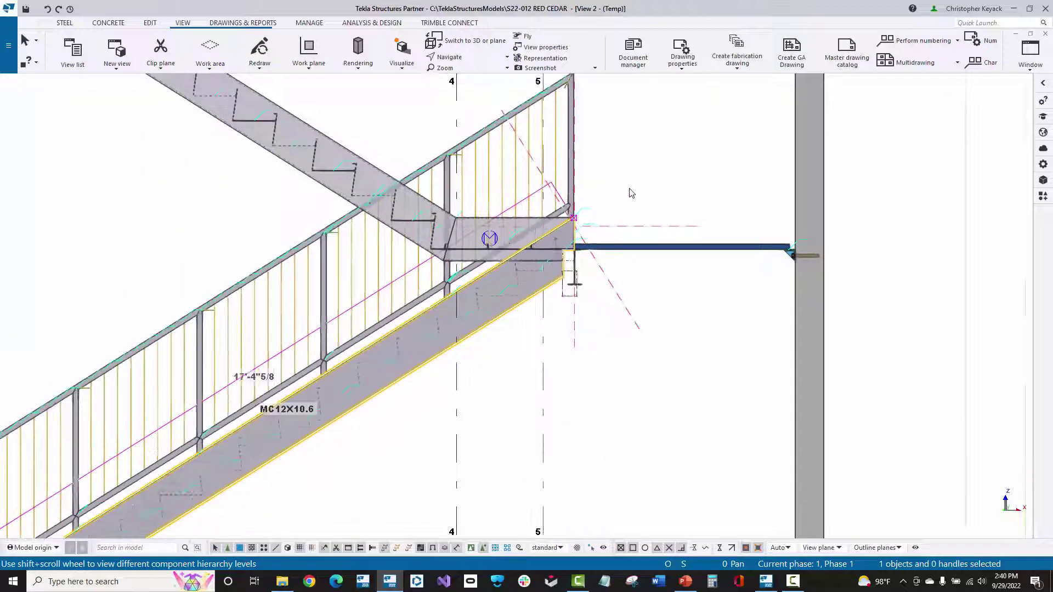
{"action": "scroll", "coordinate": [510, 336], "scroll_direction": "down", "scroll_amount": 2}
{"action": "scroll", "coordinate": [474, 345], "scroll_direction": "up", "scroll_amount": 1}
{"action": "middle_click_drag", "start_coordinate": [474, 345], "coordinate": [459, 377]}
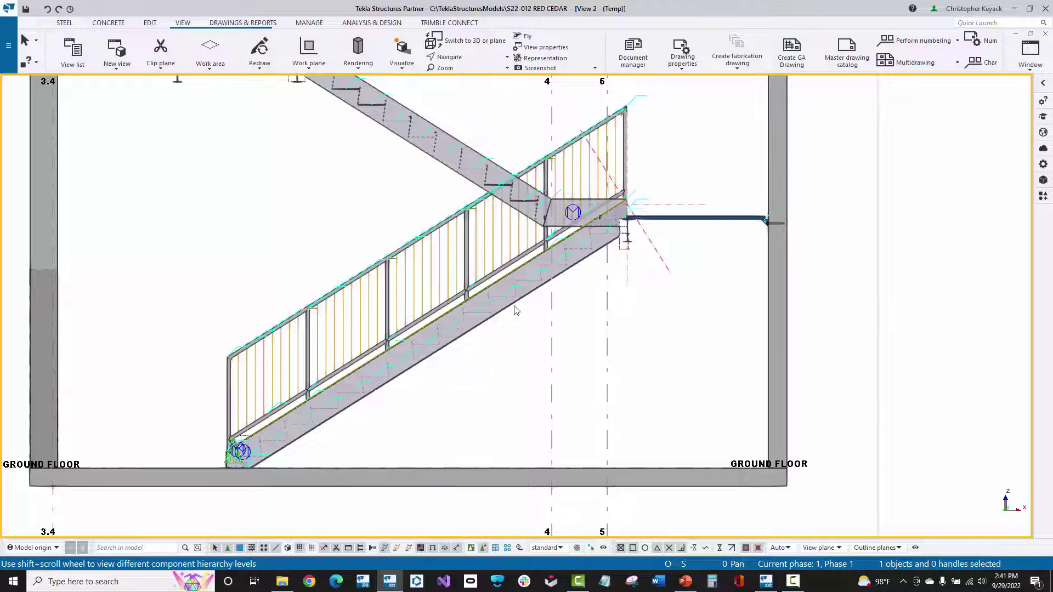
{"action": "scroll", "coordinate": [627, 147], "scroll_direction": "up", "scroll_amount": 2}
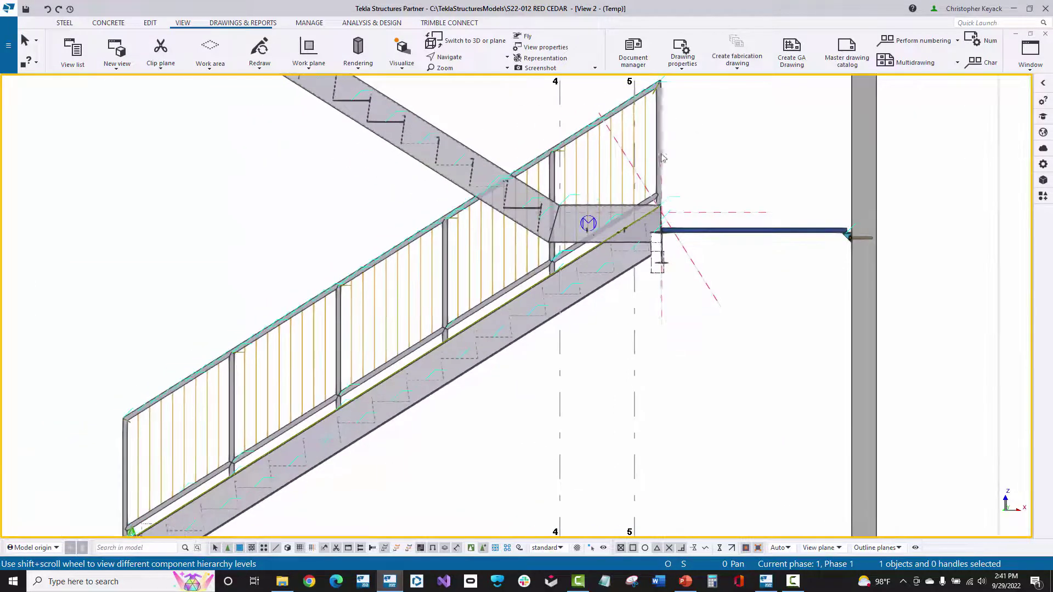
{"action": "scroll", "coordinate": [662, 158], "scroll_direction": "down", "scroll_amount": 1}
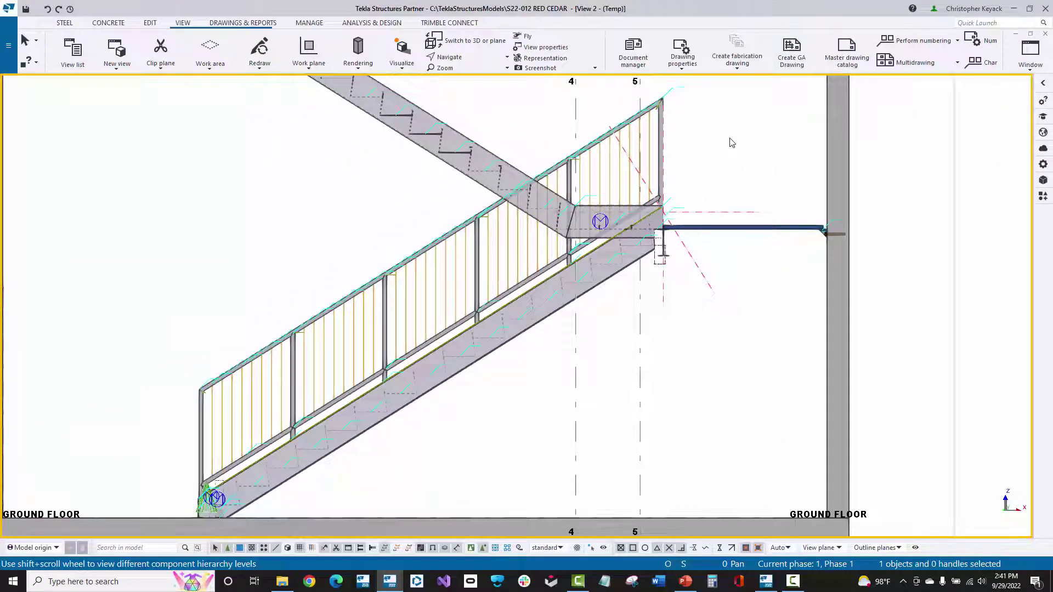
{"action": "scroll", "coordinate": [704, 126], "scroll_direction": "up", "scroll_amount": 3}
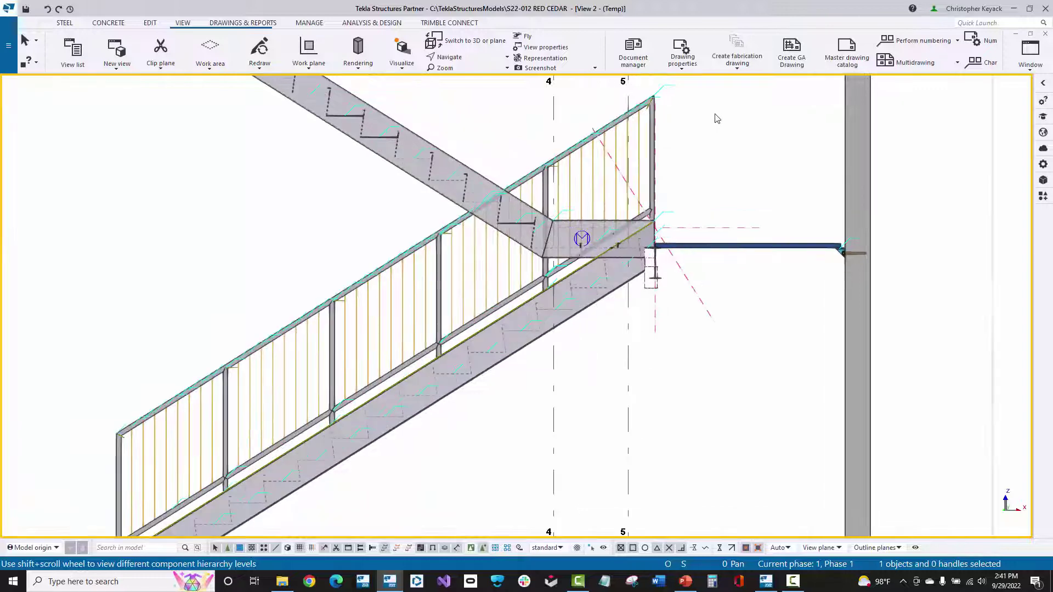
{"action": "scroll", "coordinate": [586, 299], "scroll_direction": "up", "scroll_amount": 2}
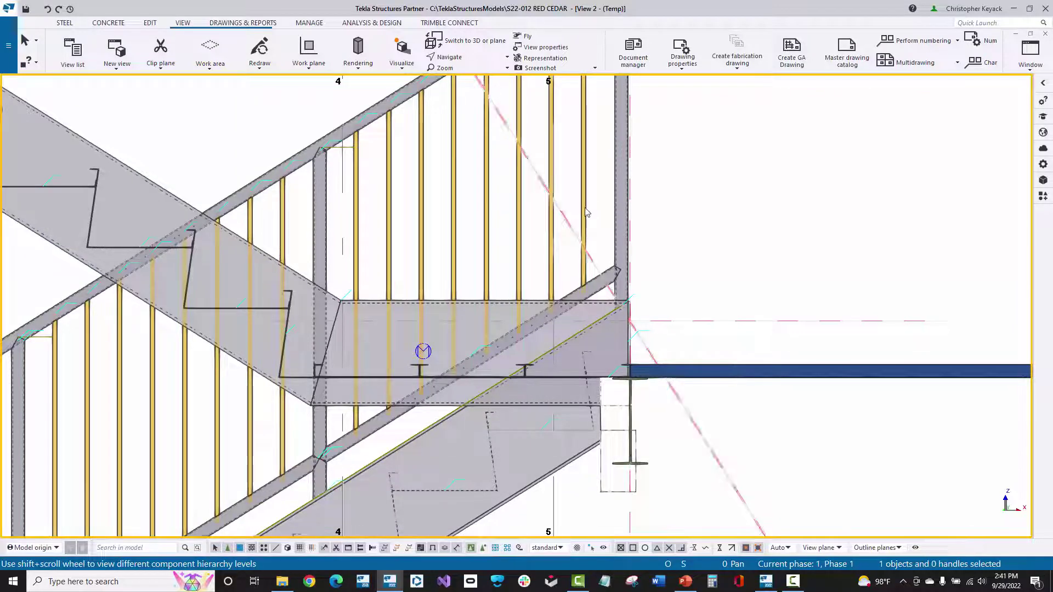
{"action": "scroll", "coordinate": [564, 375], "scroll_direction": "up", "scroll_amount": 2}
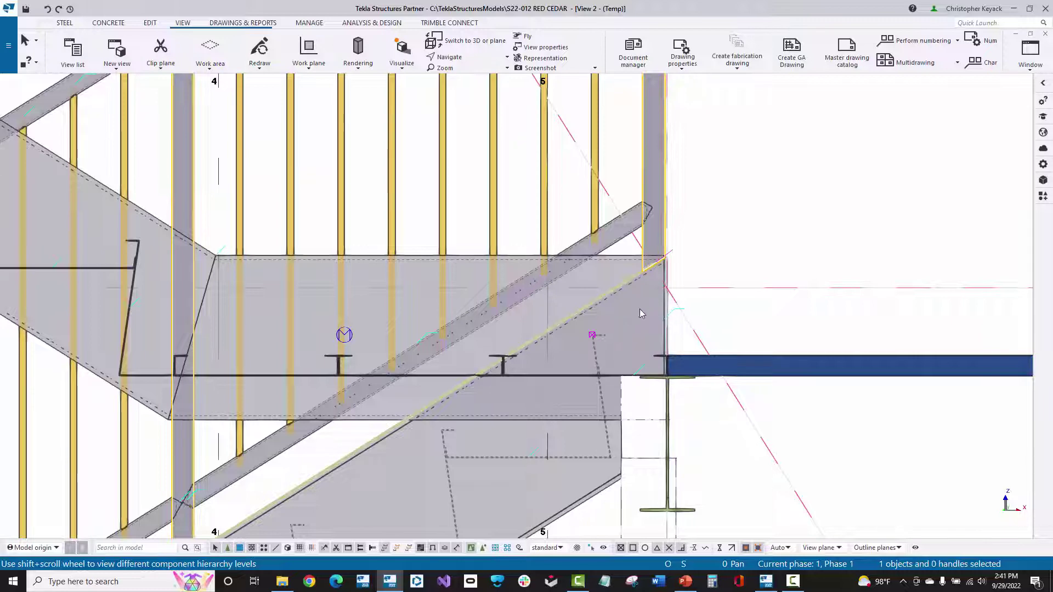
{"action": "left_click", "coordinate": [613, 298]}
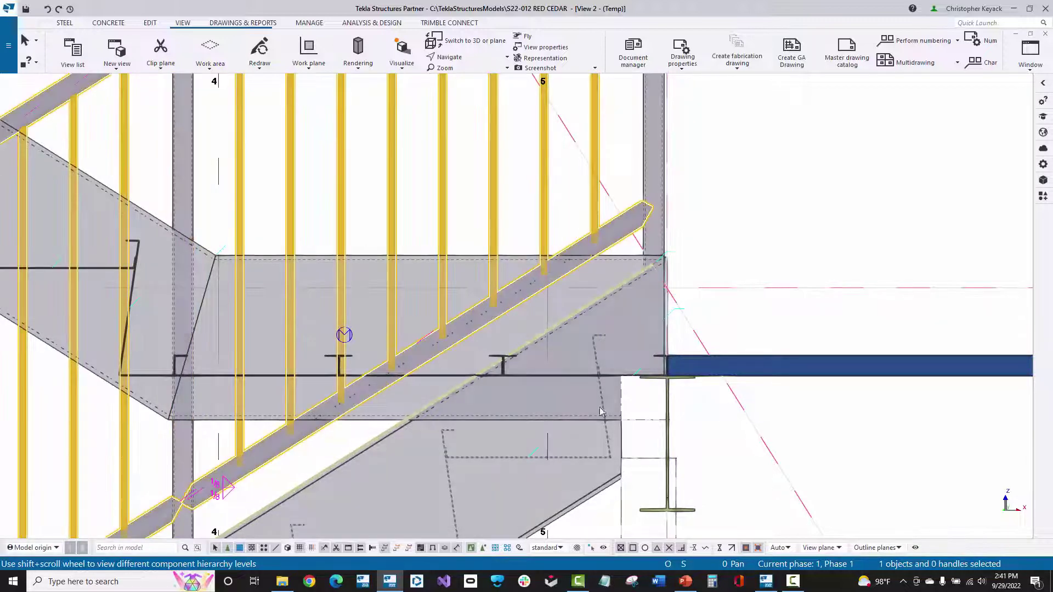
{"action": "left_click", "coordinate": [655, 297]}
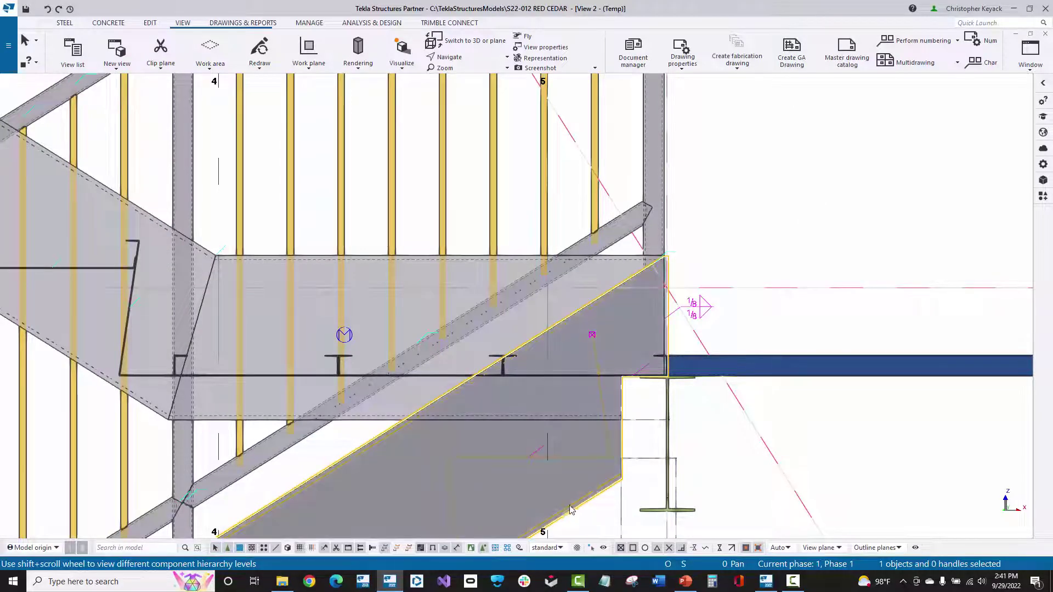
{"action": "middle_click_drag", "start_coordinate": [850, 226], "coordinate": [861, 172]}
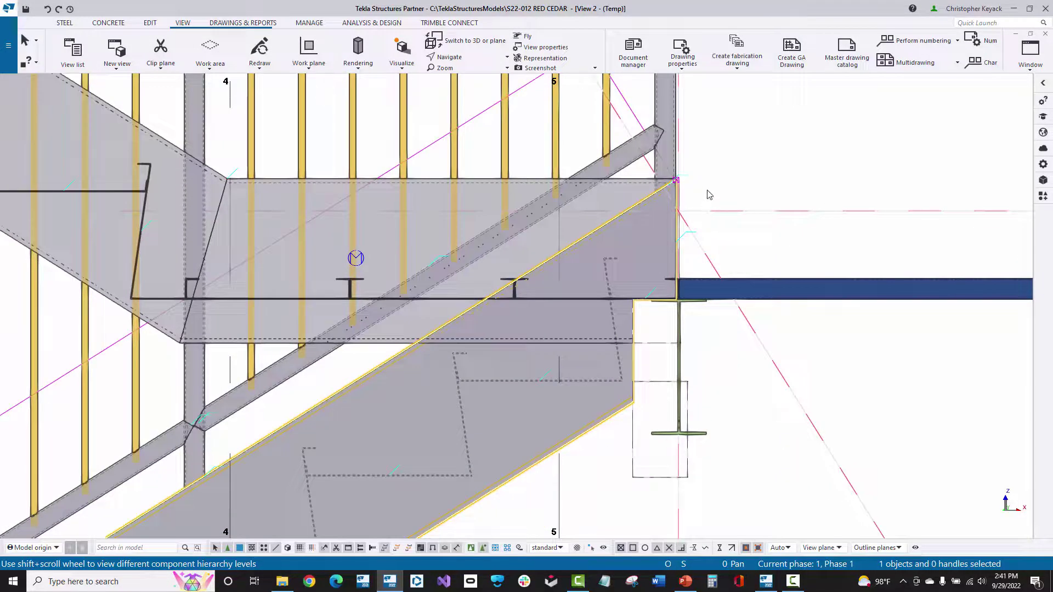
{"action": "scroll", "coordinate": [670, 185], "scroll_direction": "up", "scroll_amount": 1}
{"action": "scroll", "coordinate": [671, 186], "scroll_direction": "up", "scroll_amount": 1}
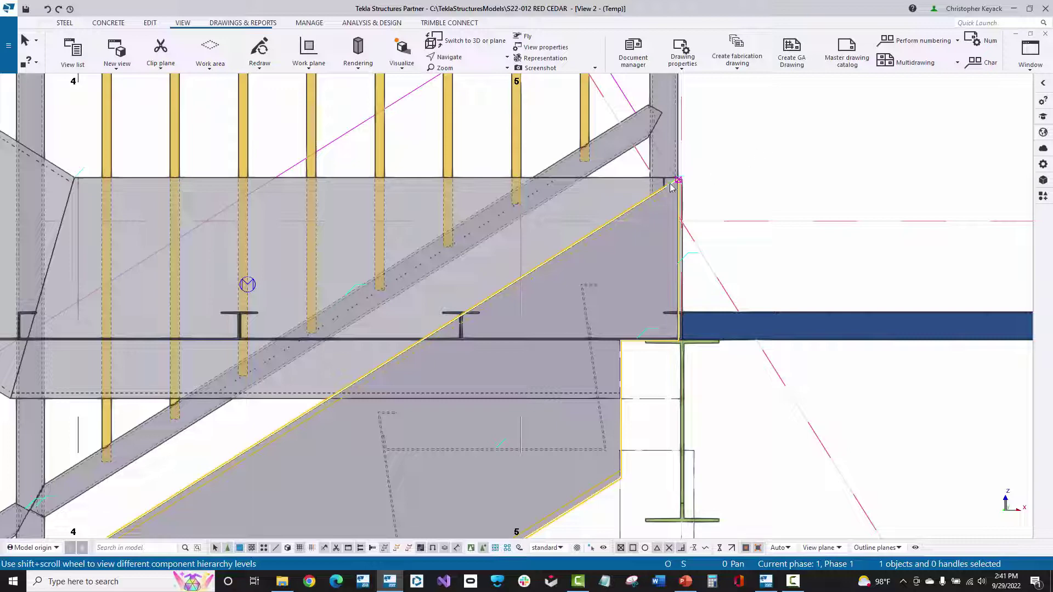
{"action": "scroll", "coordinate": [740, 150], "scroll_direction": "down", "scroll_amount": 6}
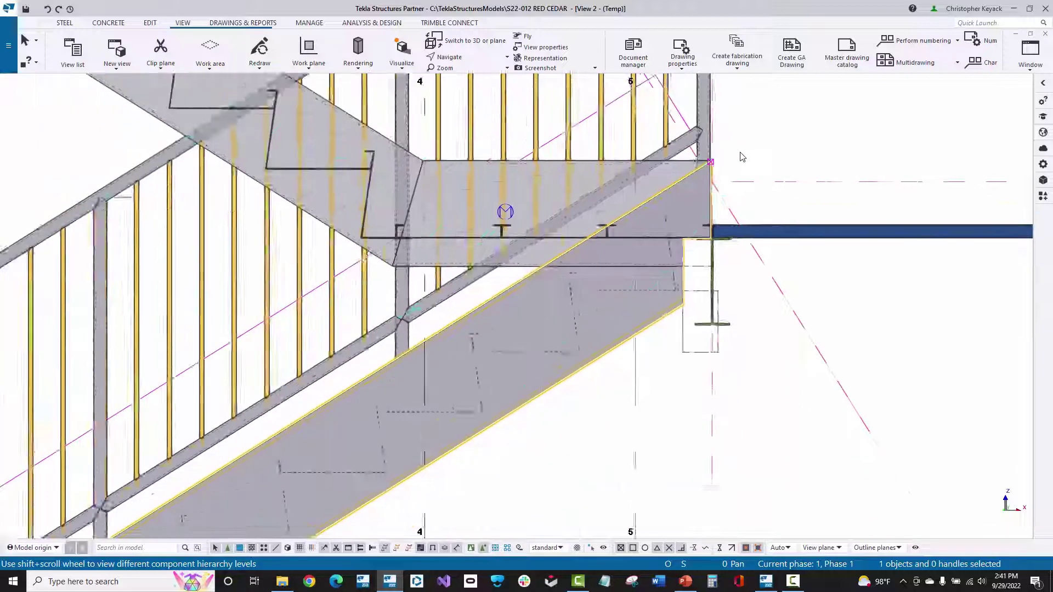
{"action": "scroll", "coordinate": [775, 148], "scroll_direction": "up", "scroll_amount": 3, "text": "ctrl"}
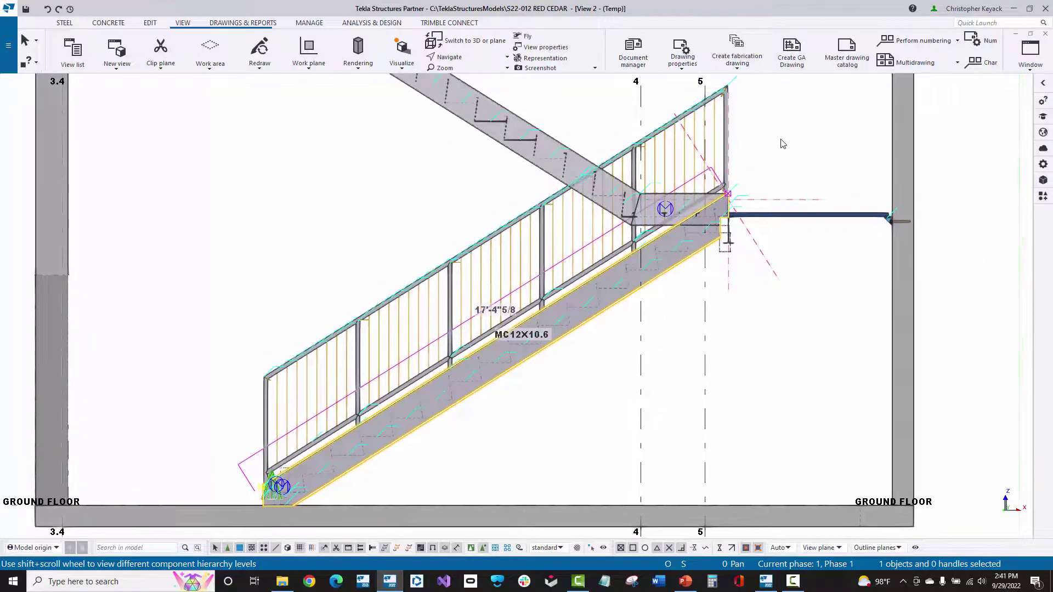